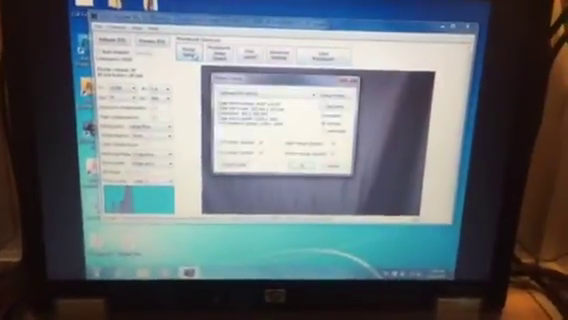
Choose a different paper size in the photobooth printer's properties and confirm it
click(330, 93)
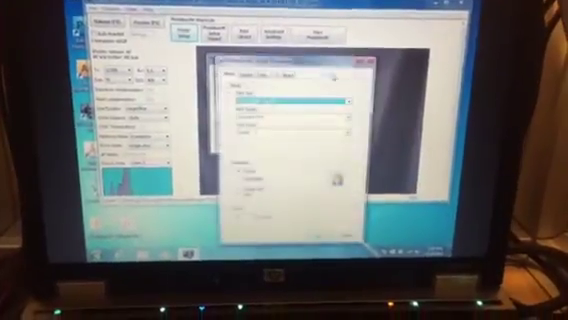
click(355, 100)
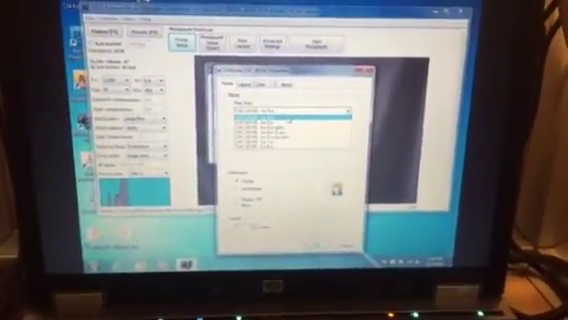
click(280, 105)
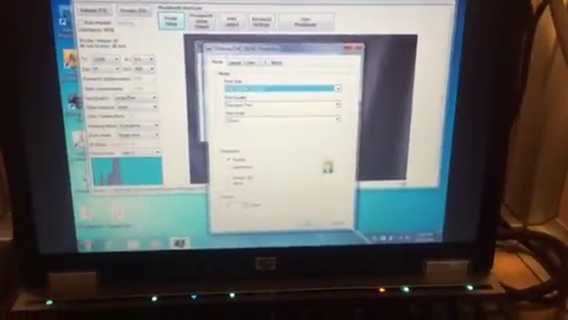
click(315, 213)
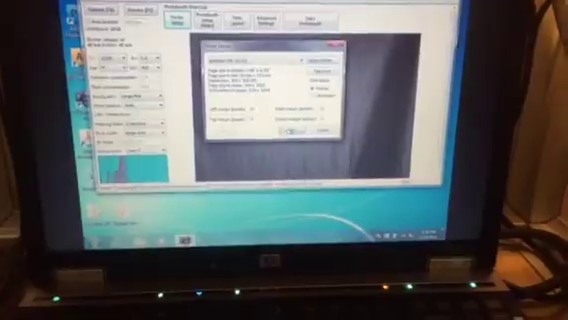
Close Page Setup and show the print layout with the four-slot photo strip
click(297, 132)
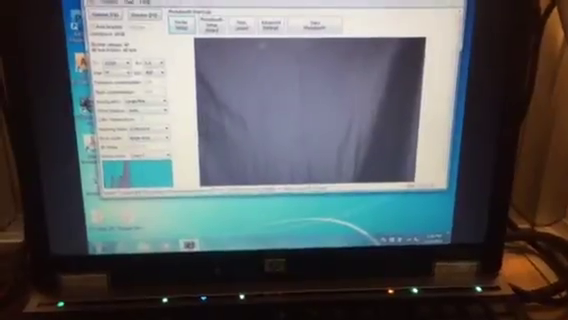
click(240, 20)
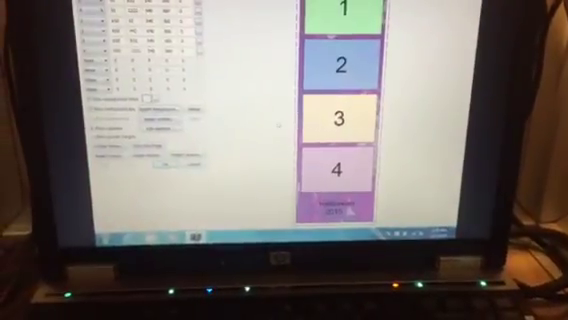